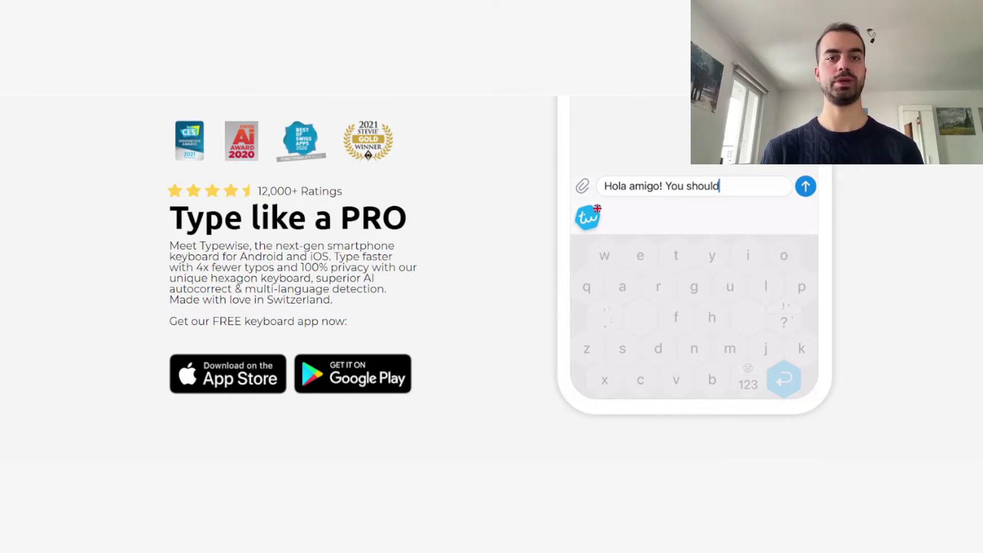
Advance the Typewise slides to the email reply demo suggesting 'Thank you very much for contacting us'
{"action": "key", "text": "Right"}
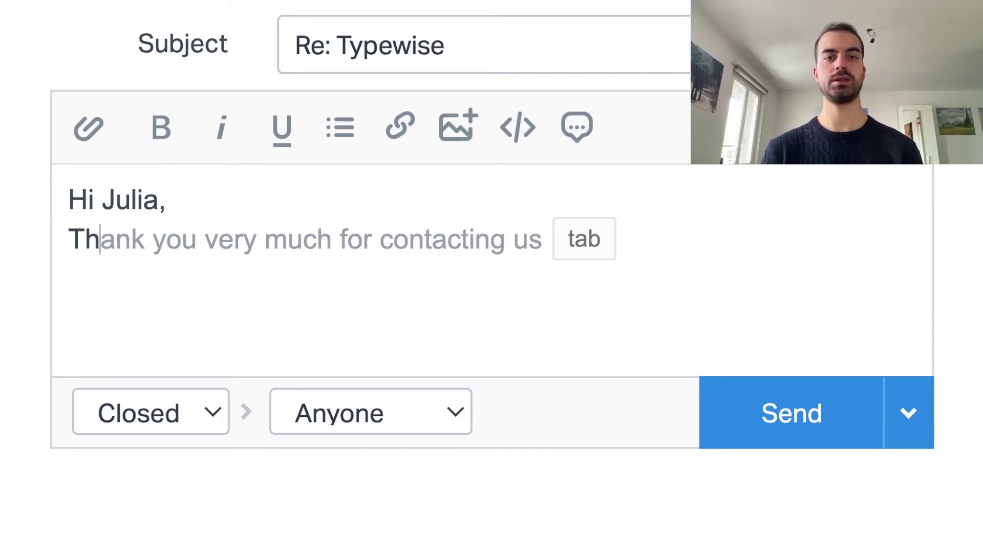
{"action": "key", "text": "alt+Tab"}
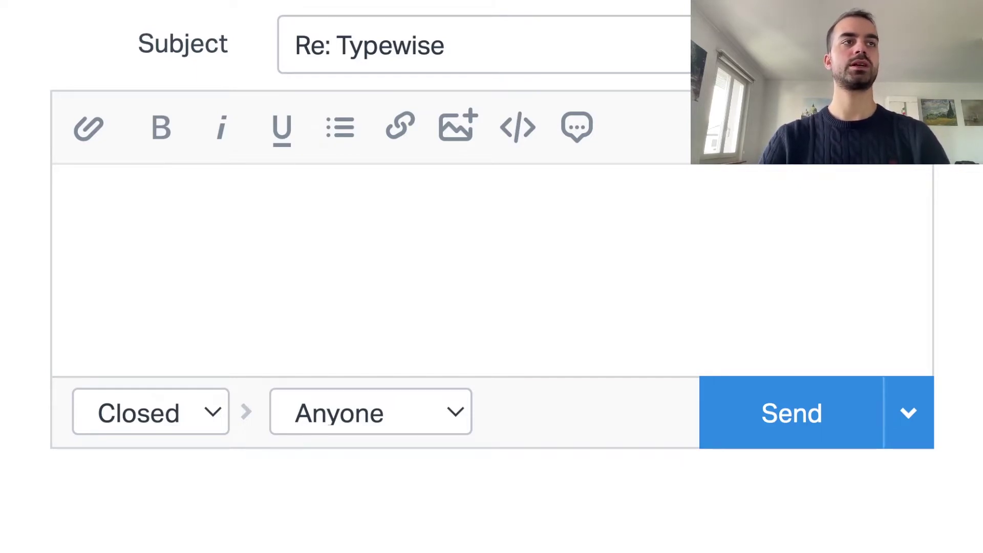
Write a greeting to the customer by first name on the reply's first line
{"action": "left_click", "coordinate": [187, 272]}
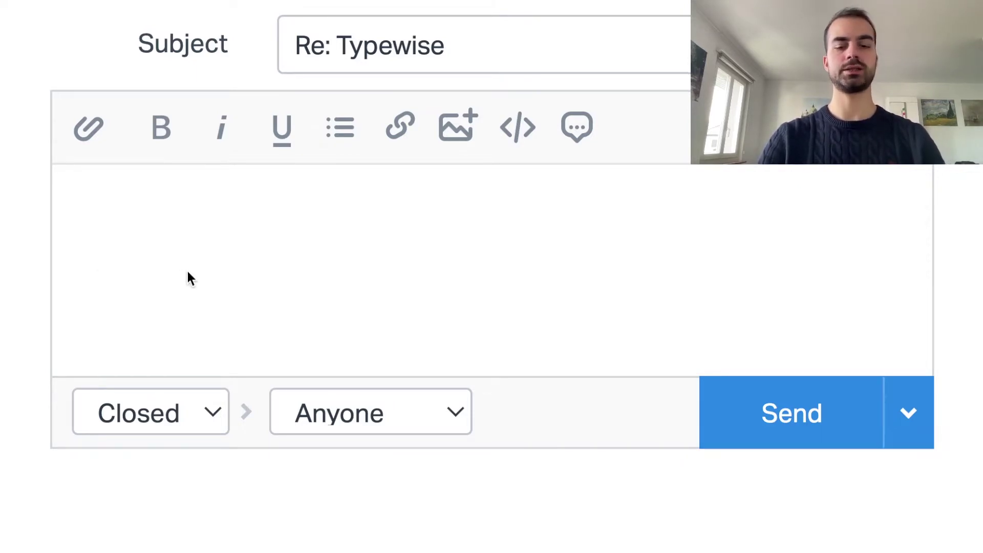
{"action": "type", "text": "Hi Julia,"}
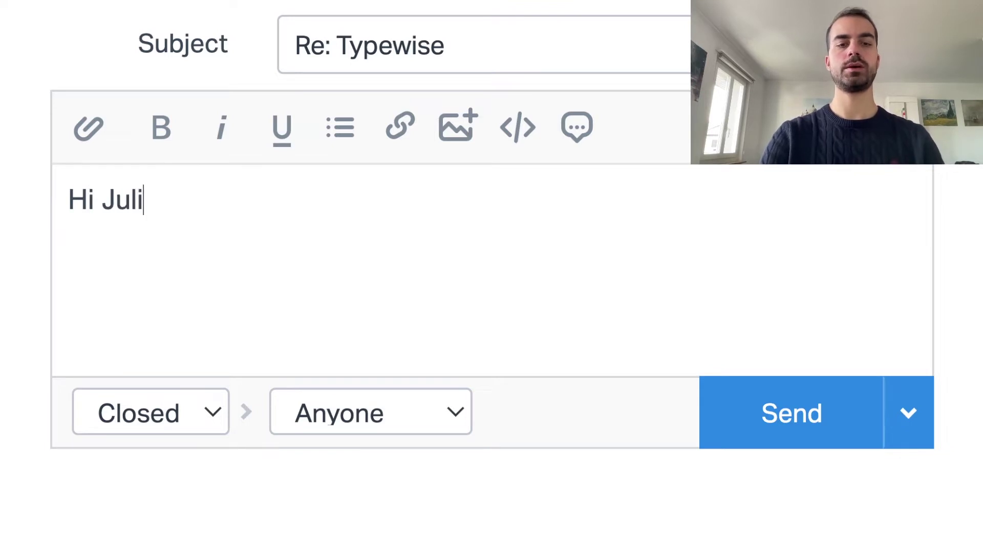
{"action": "key", "text": "Return"}
Write 'Thank you very much for contacting us. I am writing to let you know' using Typewise completions
{"action": "type", "text": "Th"}
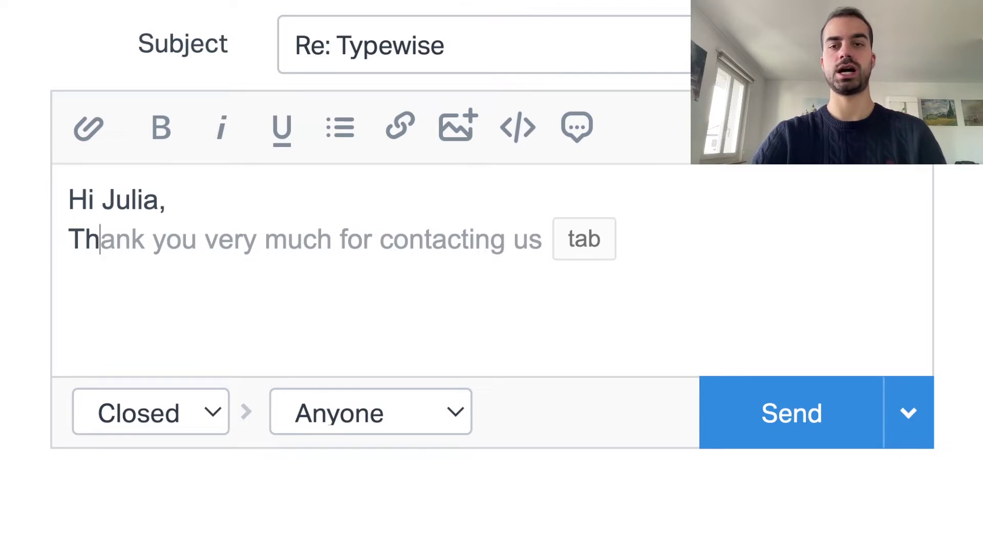
{"action": "key", "text": "Tab"}
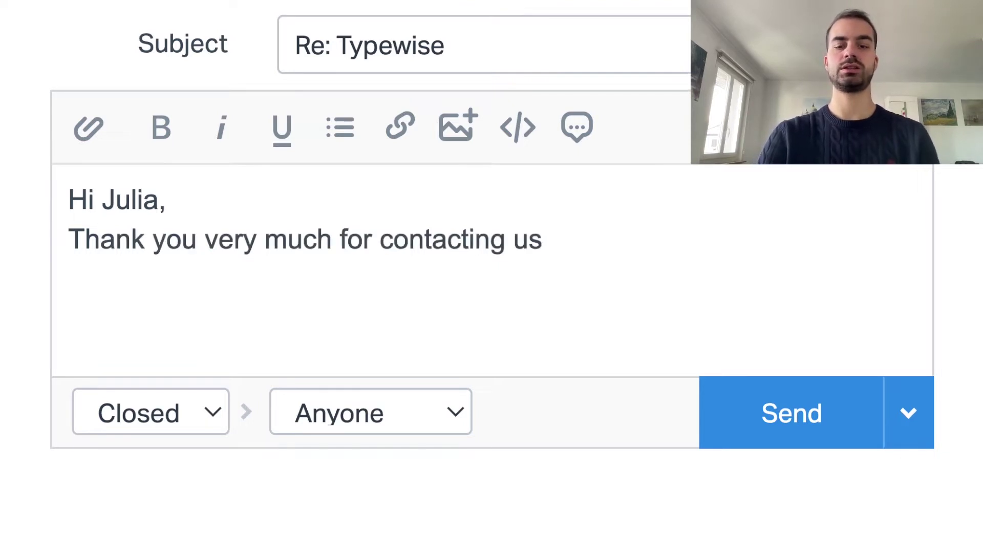
{"action": "type", "text": ". "}
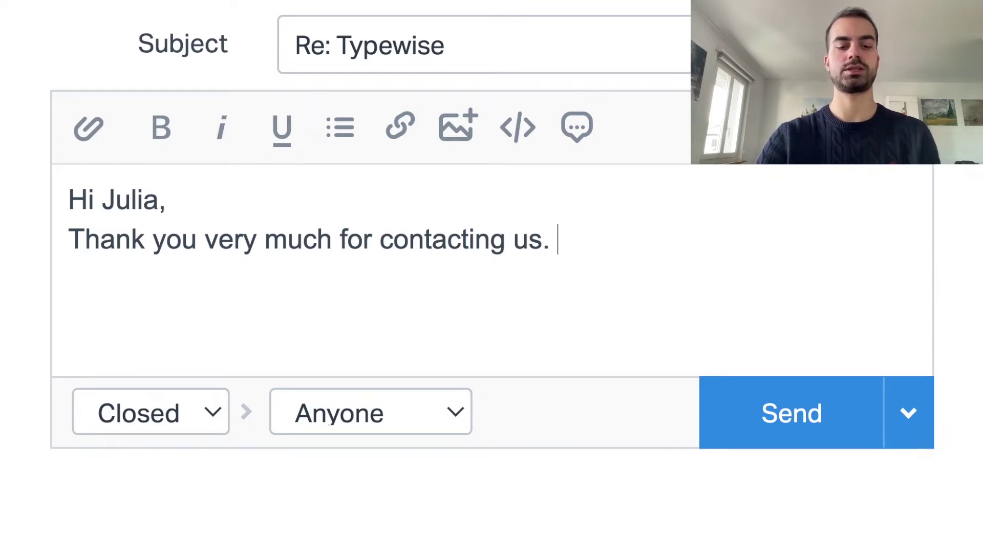
{"action": "type", "text": "I am w"}
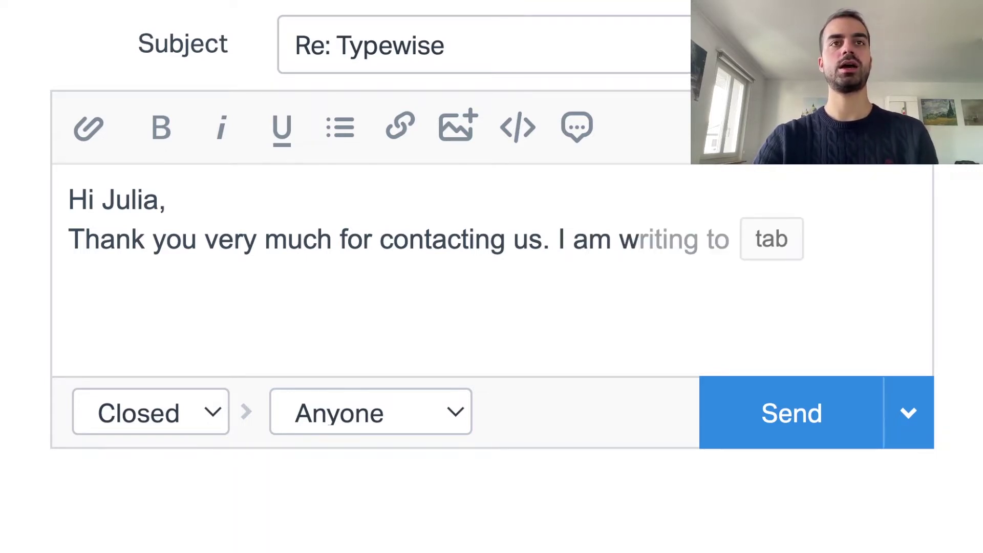
{"action": "key", "text": "Tab"}
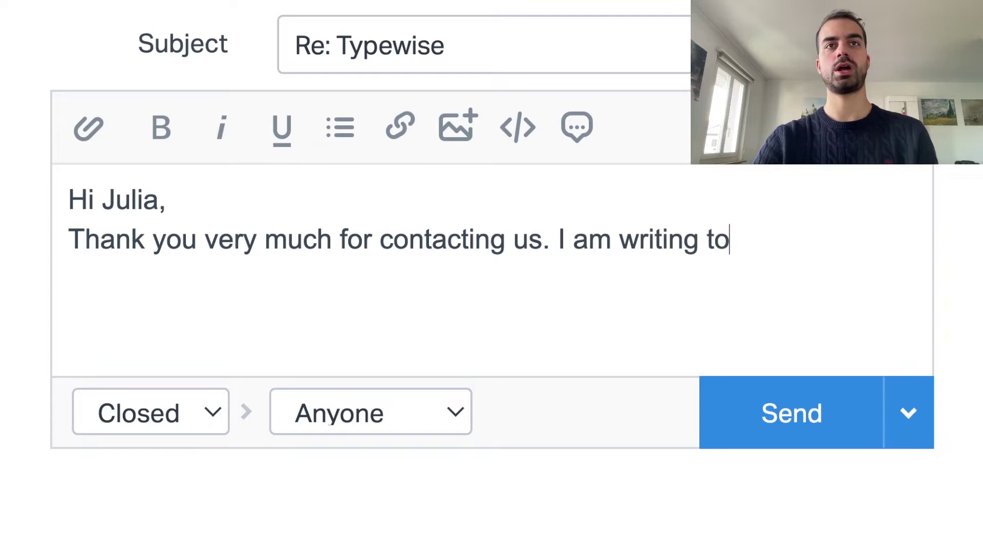
{"action": "type", "text": "le"}
{"action": "key", "text": "Tab"}
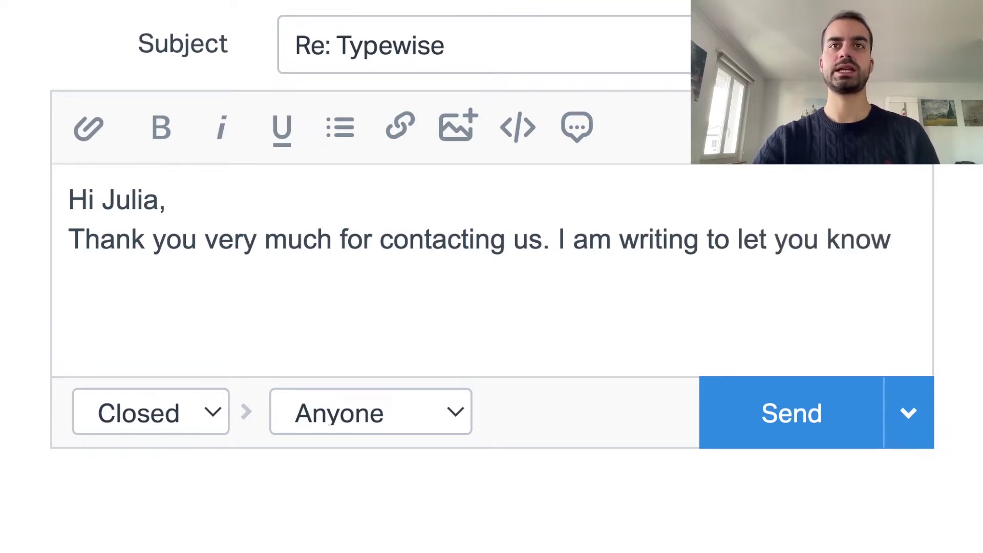
{"action": "type", "text": "ta"}
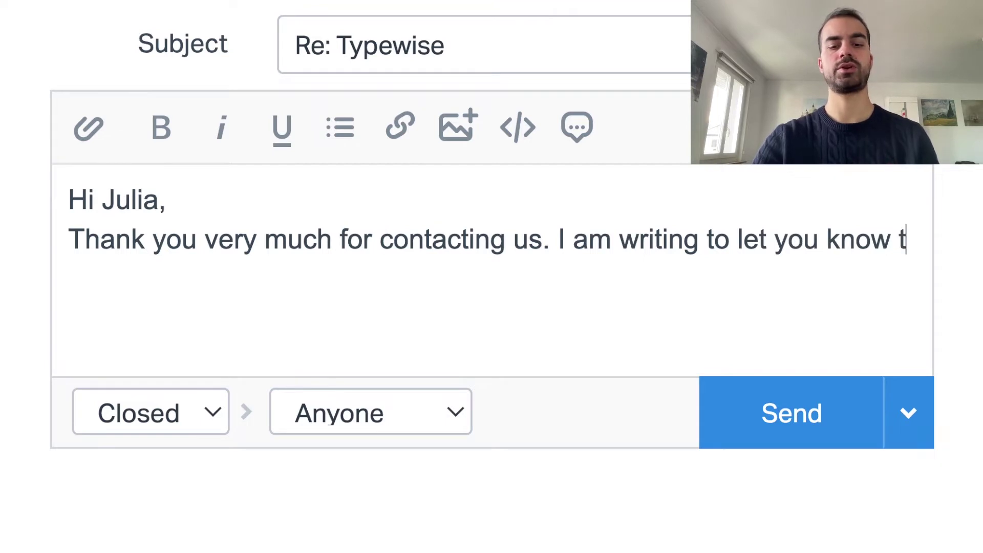
{"action": "type", "text": "hr"}
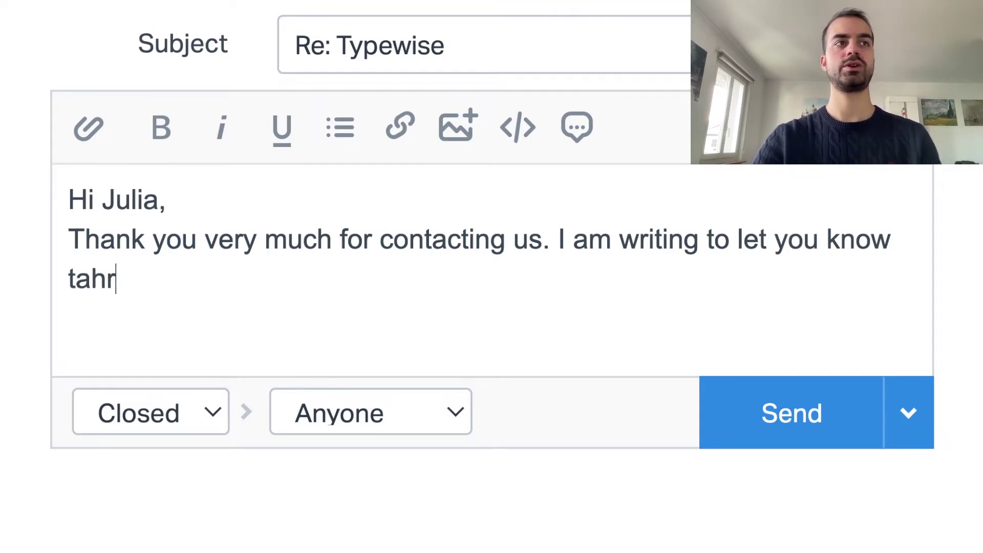
Continue the sentence with 'that you've been selected as loyal crastomer', fixing the 'taht' typo
{"action": "key", "text": "BackSpace"}
{"action": "type", "text": "t"}
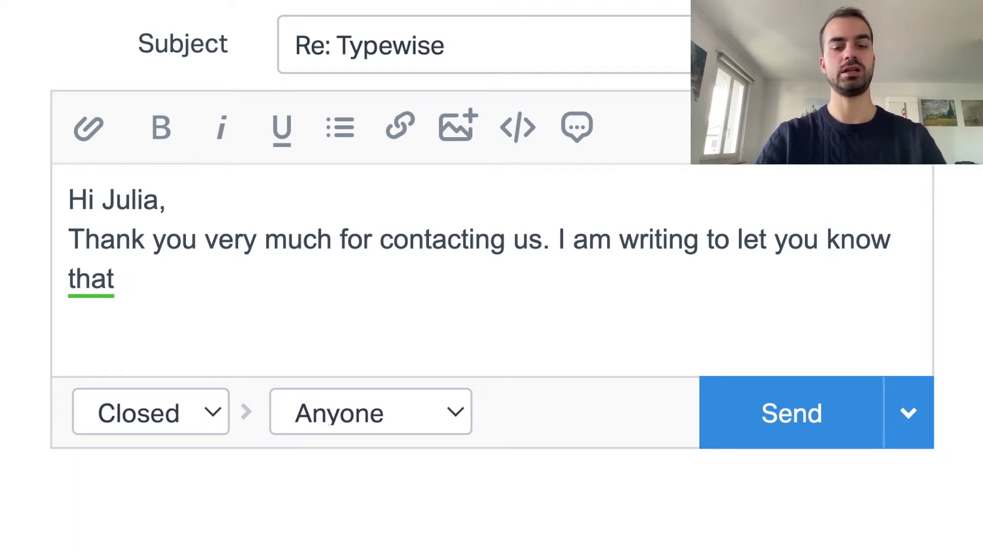
{"action": "type", "text": "you very"}
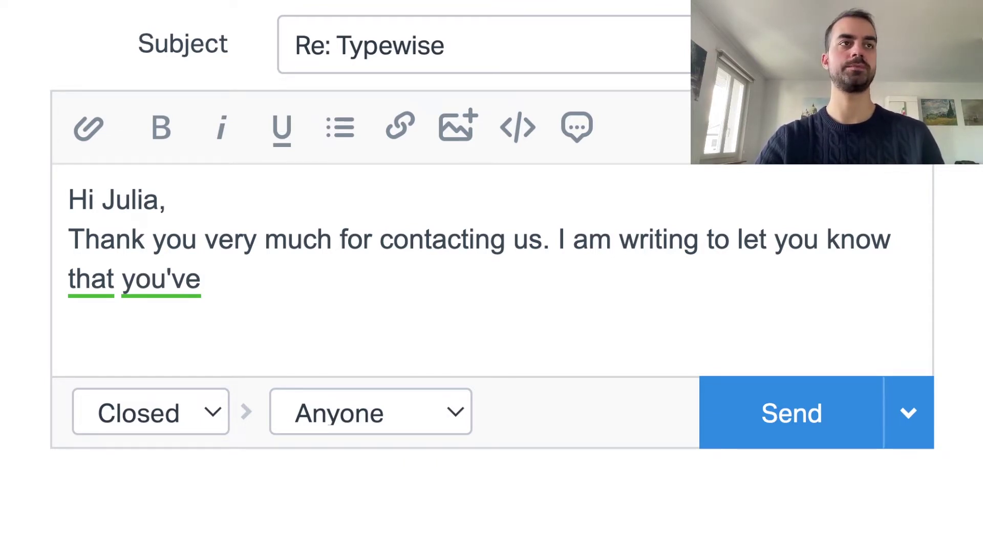
{"action": "type", "text": "been"}
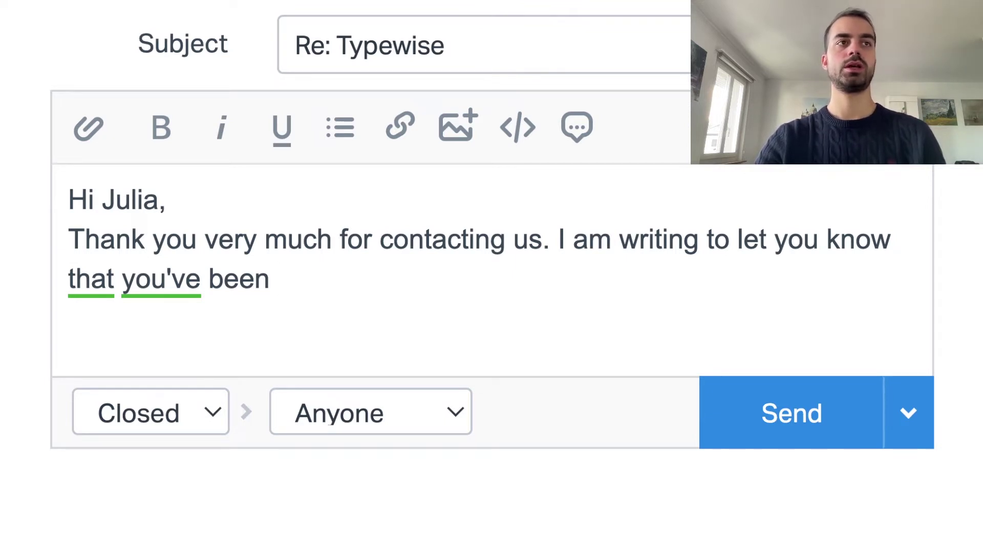
{"action": "type", "text": "selec"}
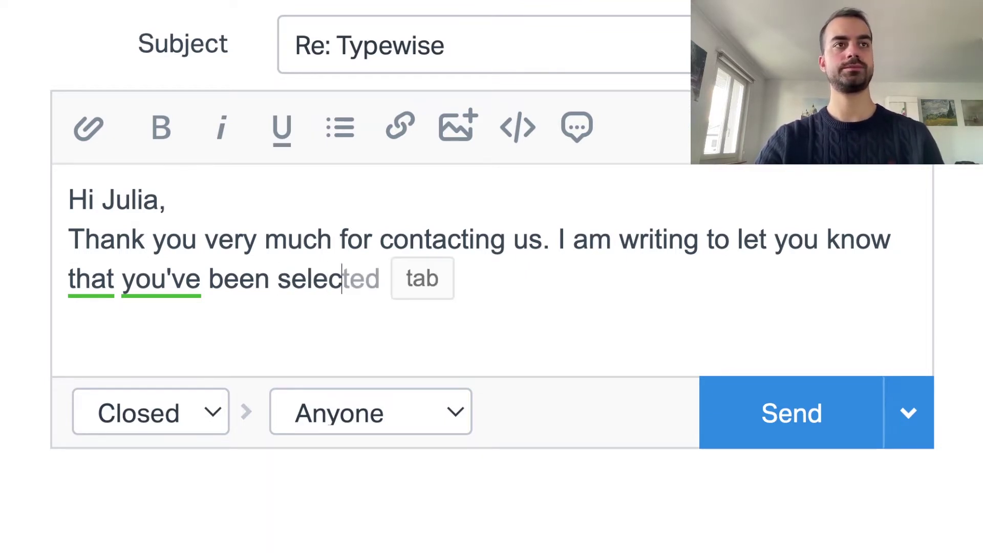
{"action": "type", "text": "ted as l"}
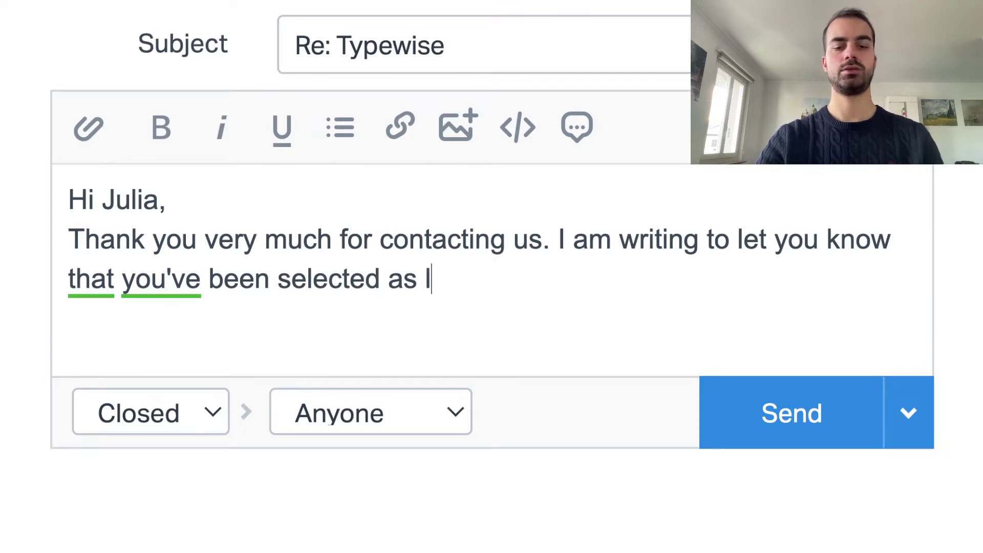
{"action": "type", "text": "oyal cra"}
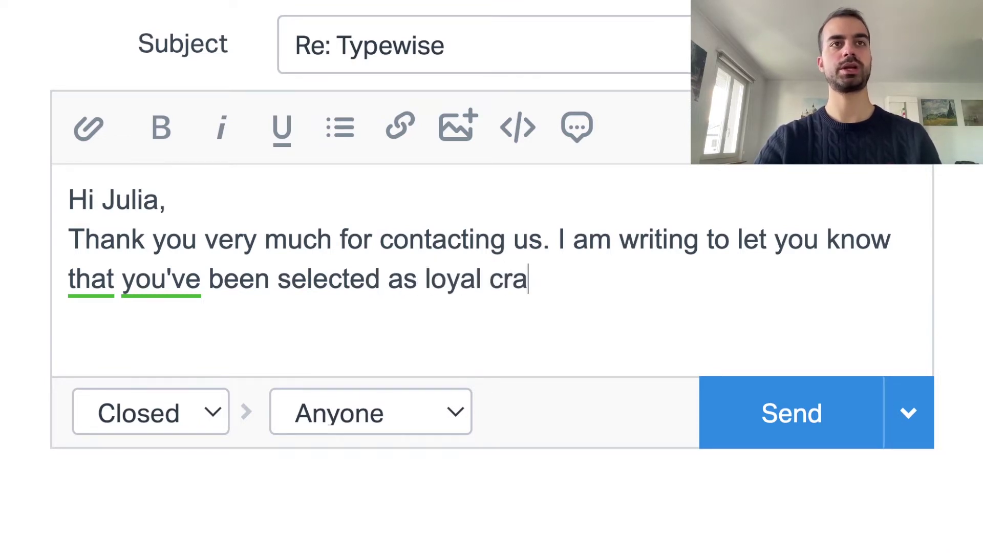
{"action": "type", "text": "stomer"}
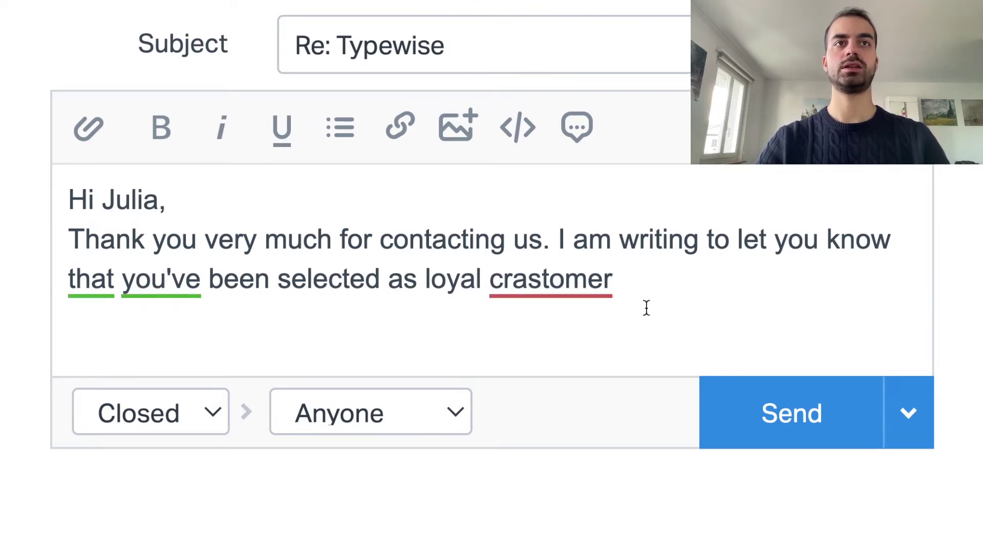
Replace the misspelt 'crastomer' with Typewise's suggestion 'customer'
{"action": "mouse_move", "coordinate": [555, 286]}
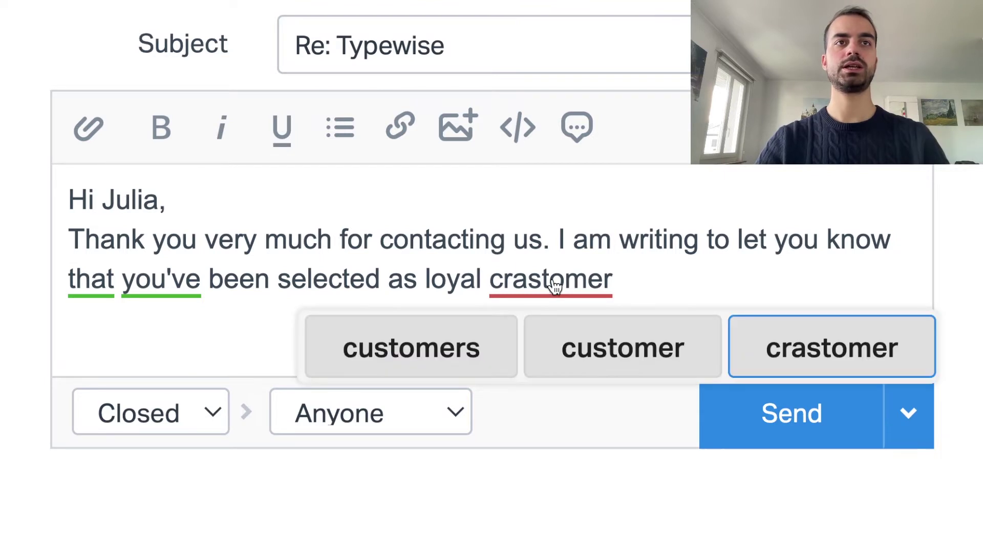
{"action": "left_click", "coordinate": [622, 360]}
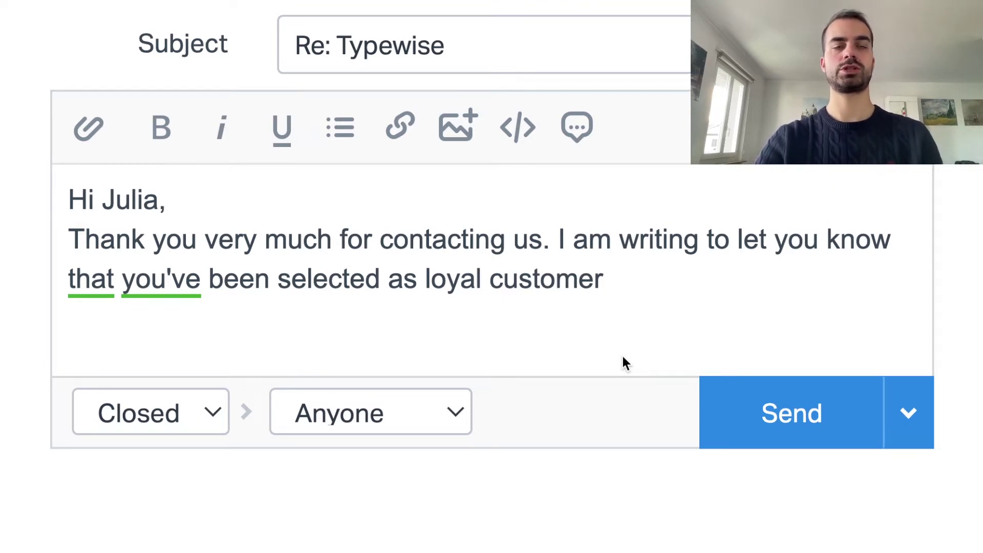
End the sentence with 'in the United States.' using the inline completion
{"action": "type", "text": "in "}
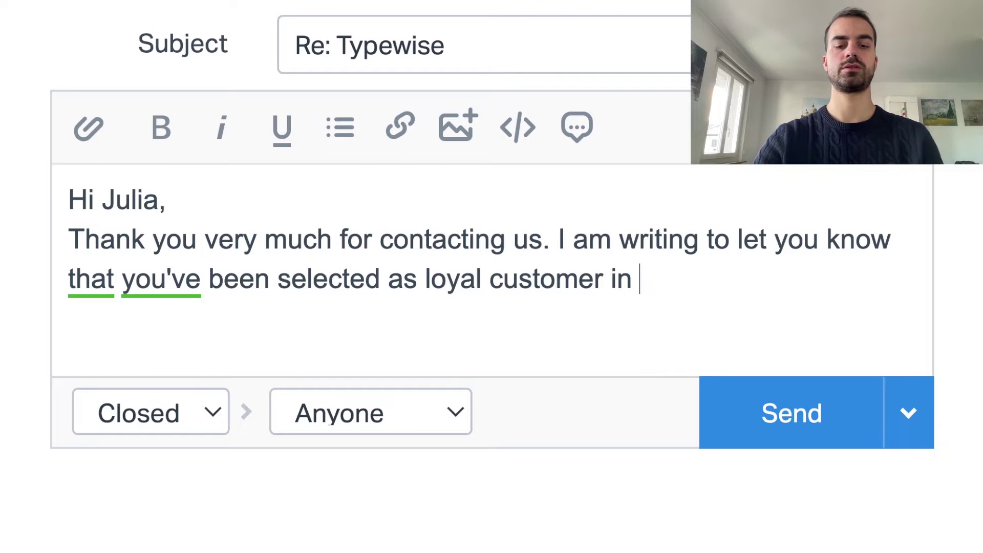
{"action": "type", "text": "the United S"}
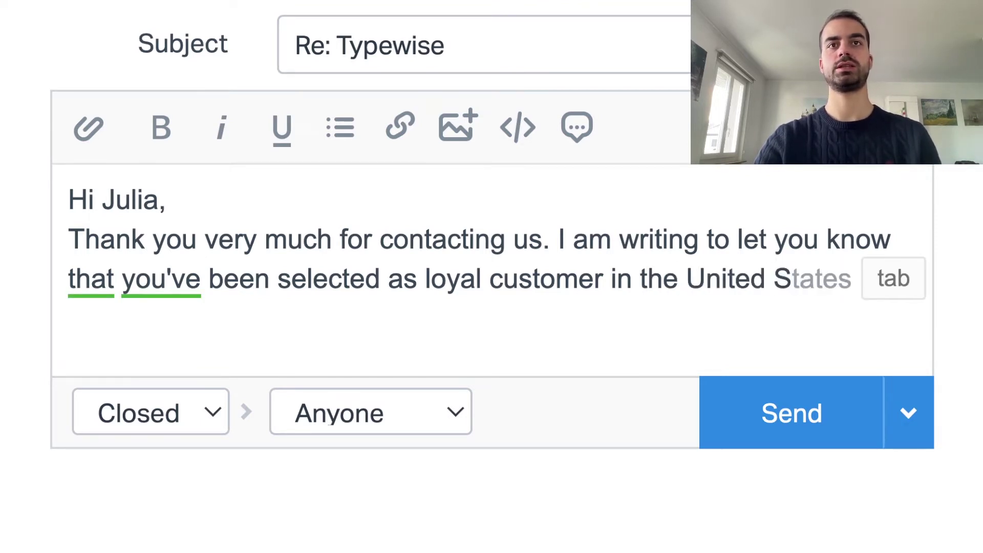
{"action": "key", "text": "Tab"}
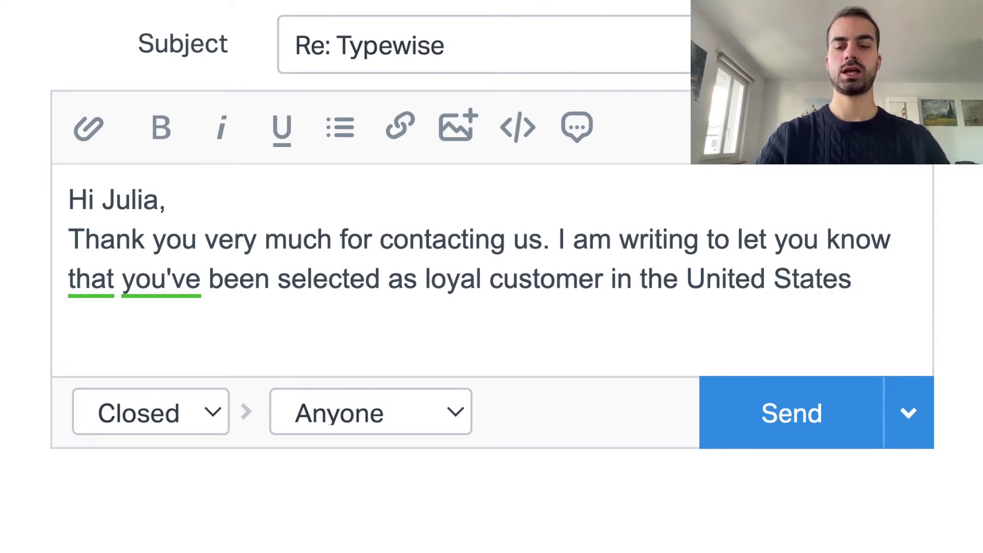
{"action": "type", "text": "."}
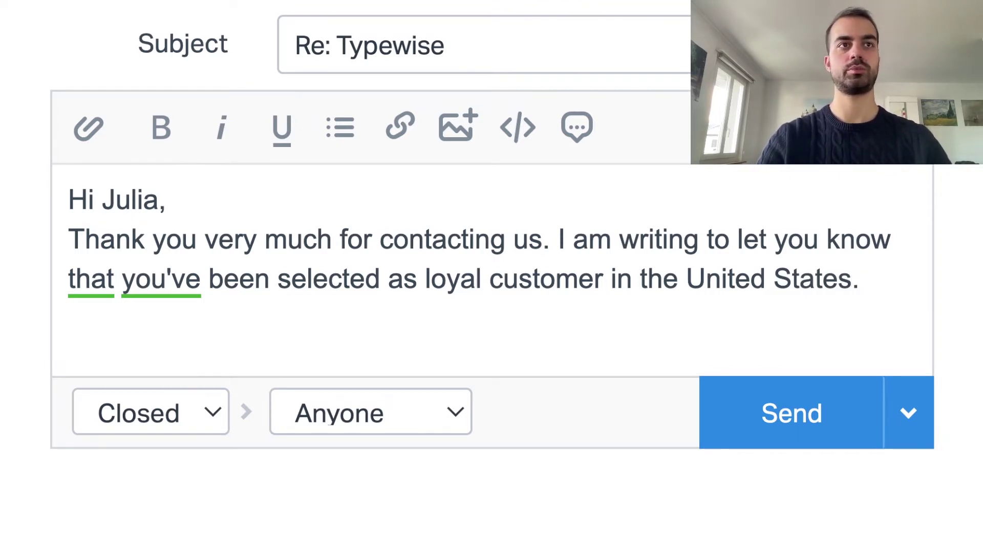
Add the sign-off 'All the best,' with the sender's name on the next line
{"action": "key", "text": "Return"}
{"action": "key", "text": "Return"}
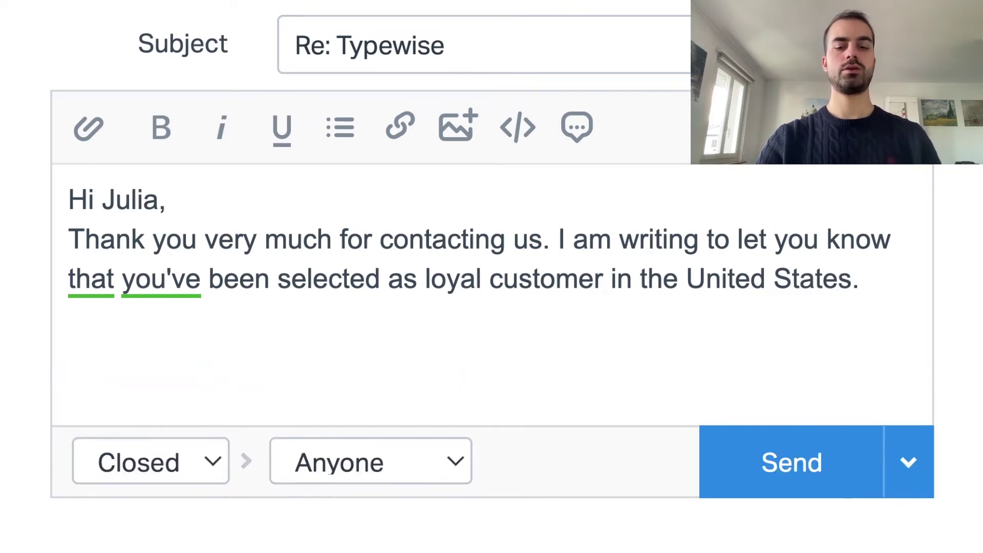
{"action": "type", "text": "All"}
{"action": "key", "text": "Tab"}
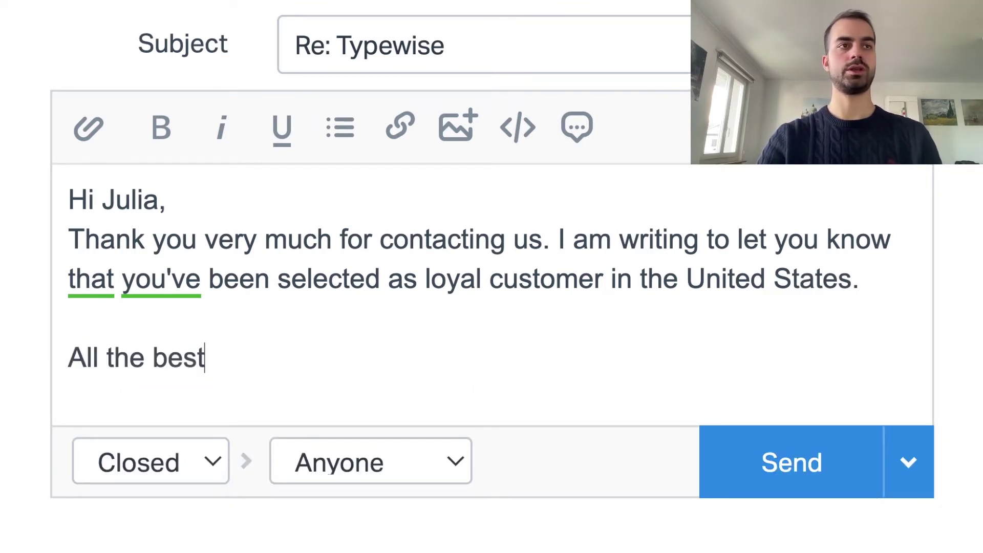
{"action": "type", "text": ","}
{"action": "key", "text": "Return"}
{"action": "type", "text": "Luca"}
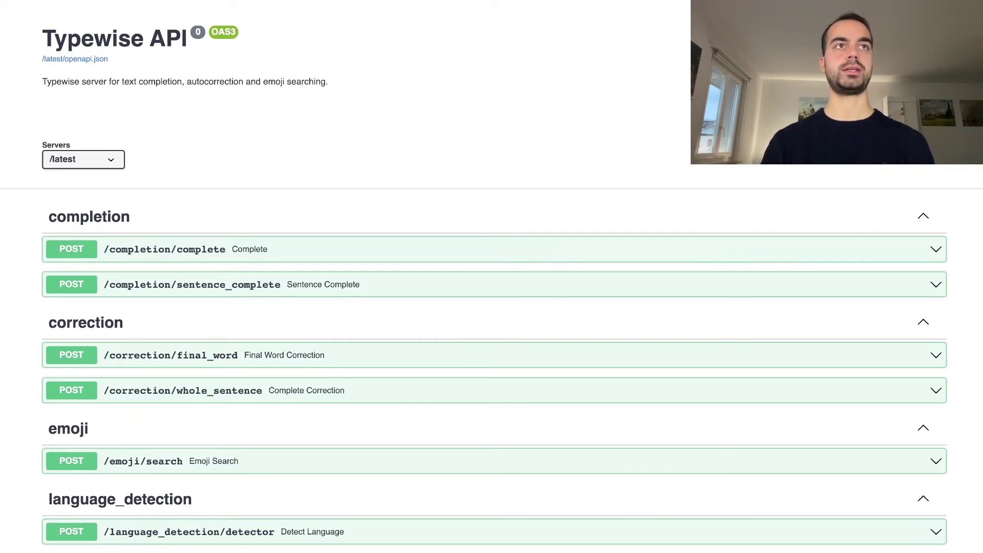
{"action": "scroll", "coordinate": [21, 337], "scroll_direction": "down", "scroll_amount": 5}
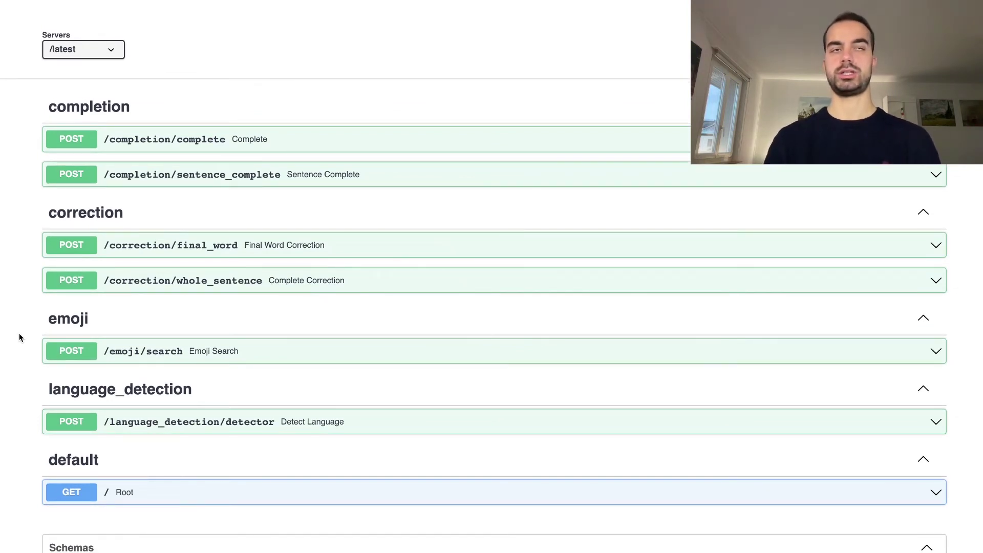
{"action": "scroll", "coordinate": [21, 337], "scroll_direction": "up", "scroll_amount": 4}
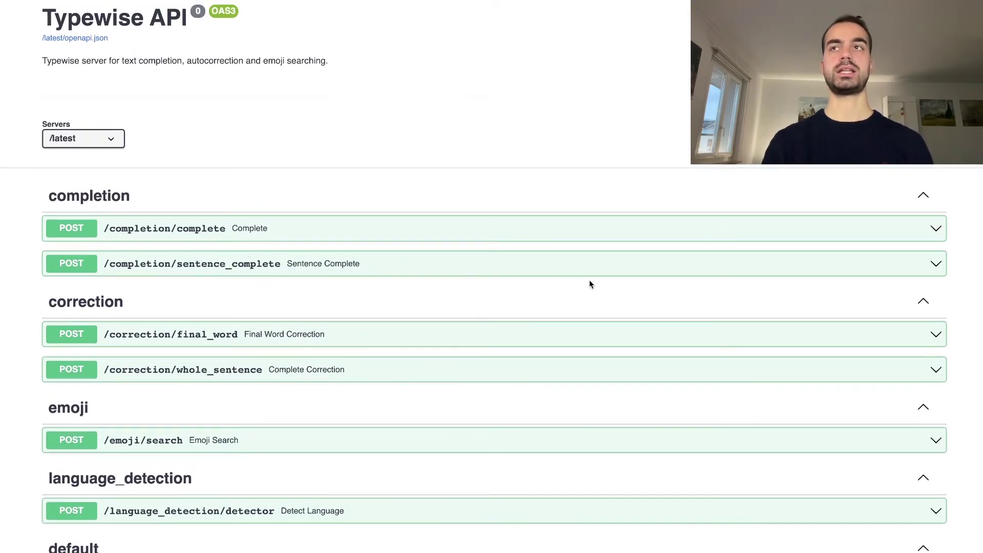
Expand POST /completion/sentence_complete, enable Try it out, and set text to 'I am writing to '
{"action": "left_click", "coordinate": [935, 265]}
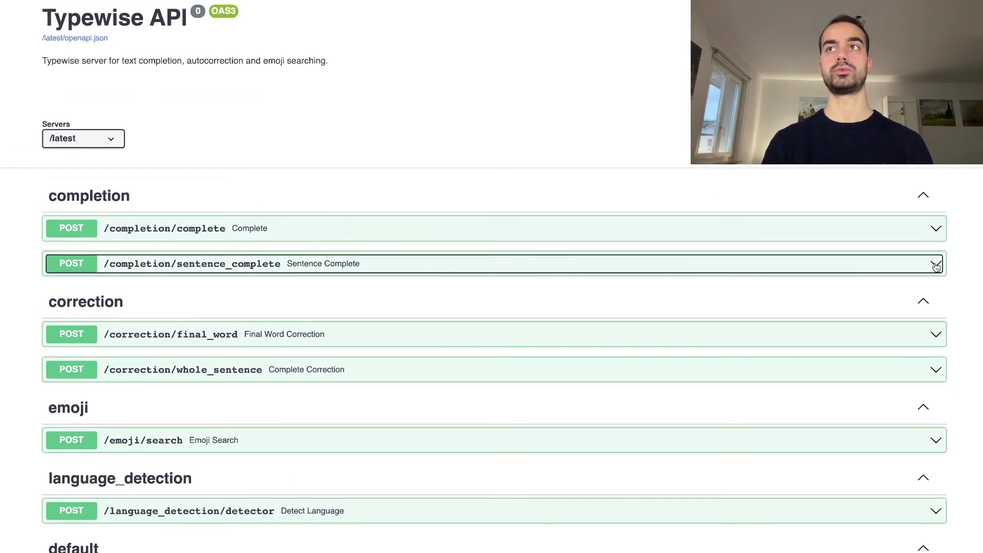
{"action": "scroll", "coordinate": [401, 349], "scroll_direction": "down", "scroll_amount": 6}
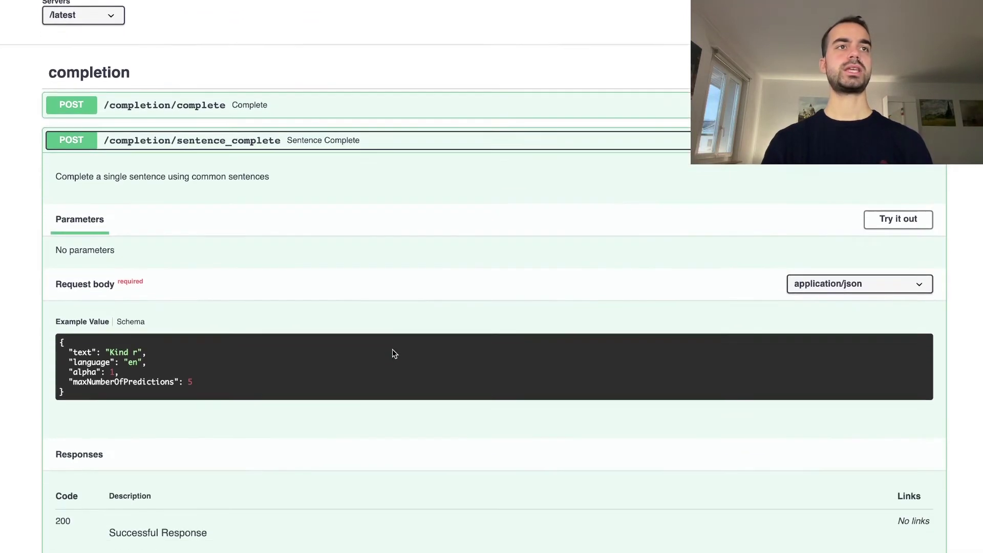
{"action": "scroll", "coordinate": [295, 302], "scroll_direction": "up", "scroll_amount": 2}
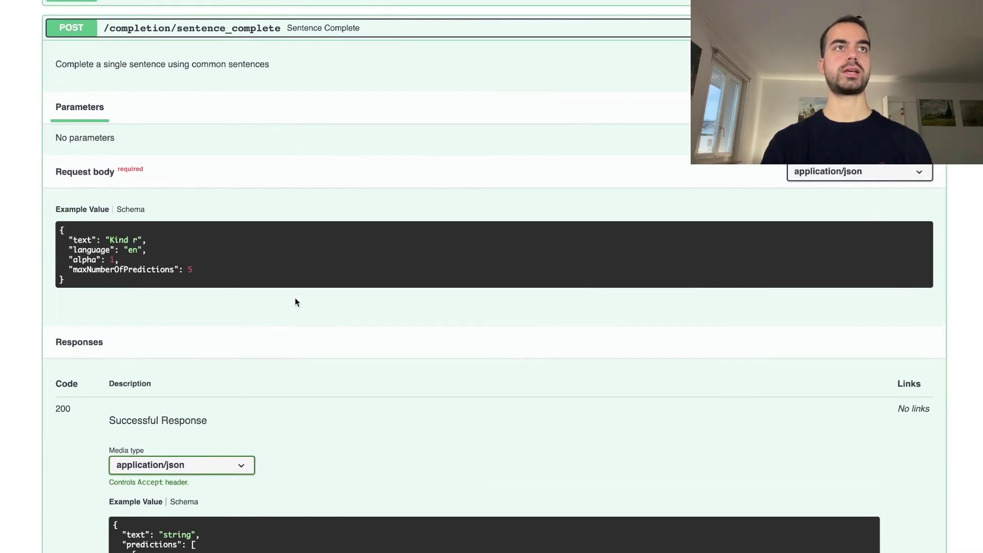
{"action": "left_click", "coordinate": [137, 240]}
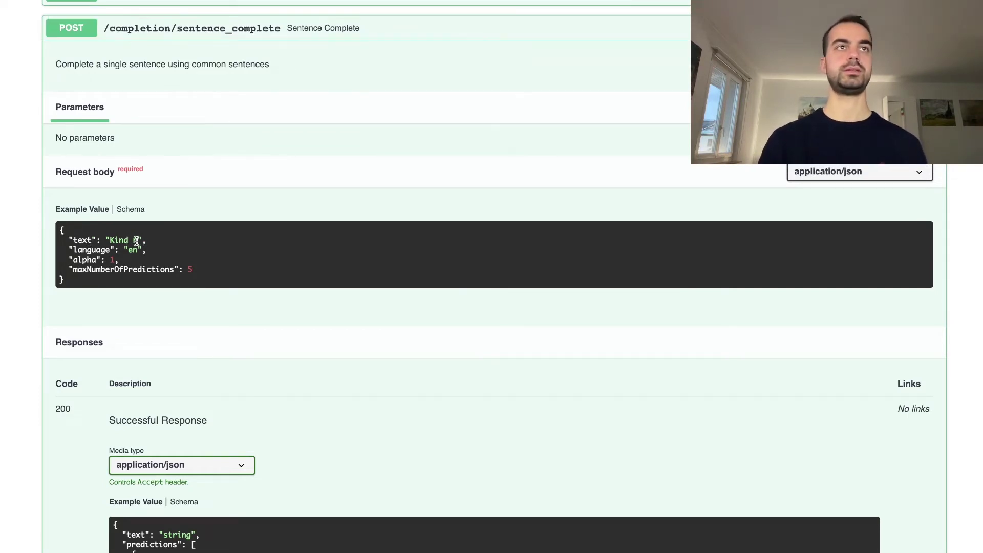
{"action": "left_click", "coordinate": [901, 107]}
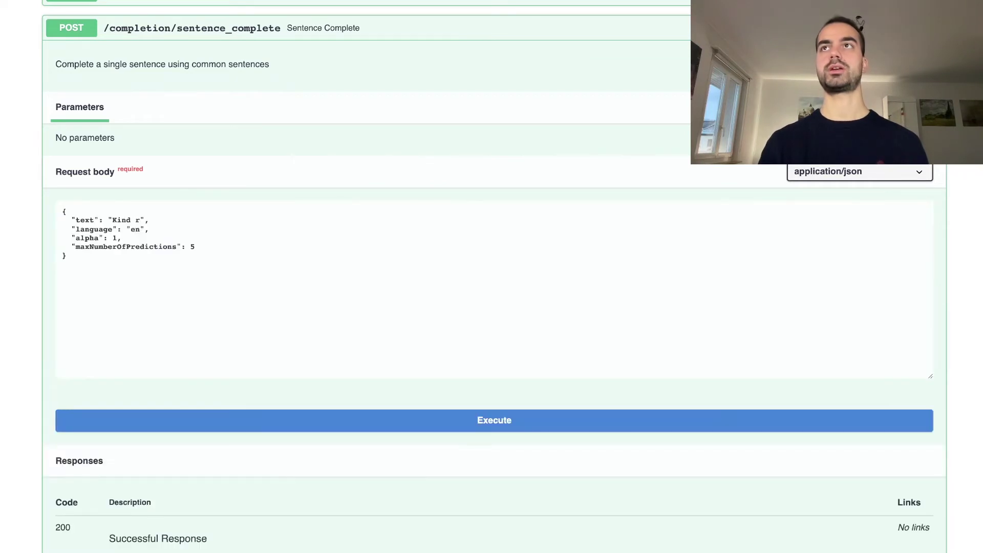
{"action": "left_click", "coordinate": [138, 220]}
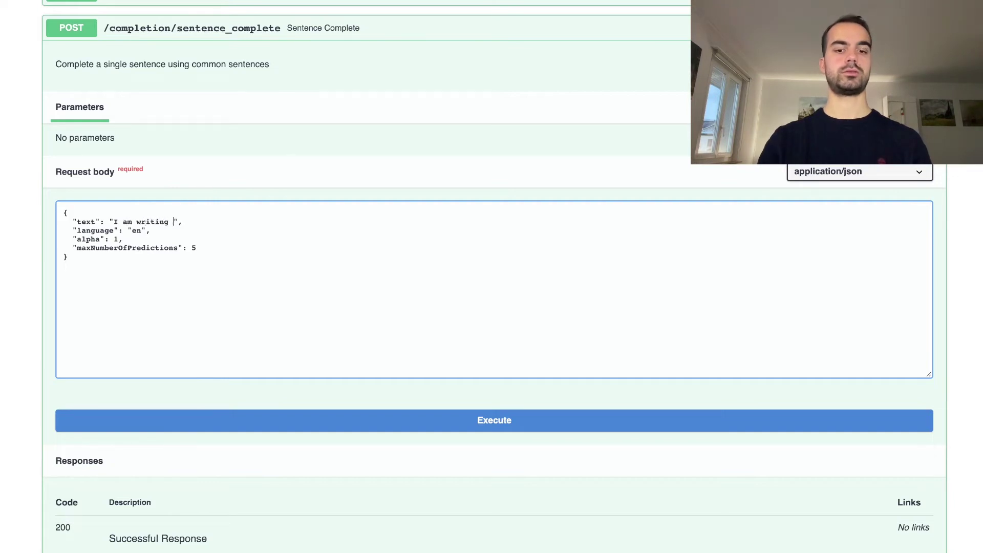
Execute sentence_complete and scroll to predictions topped by 'I am writing to let you know'
{"action": "left_click", "coordinate": [408, 425]}
{"action": "scroll", "coordinate": [32, 348], "scroll_direction": "down", "scroll_amount": 5}
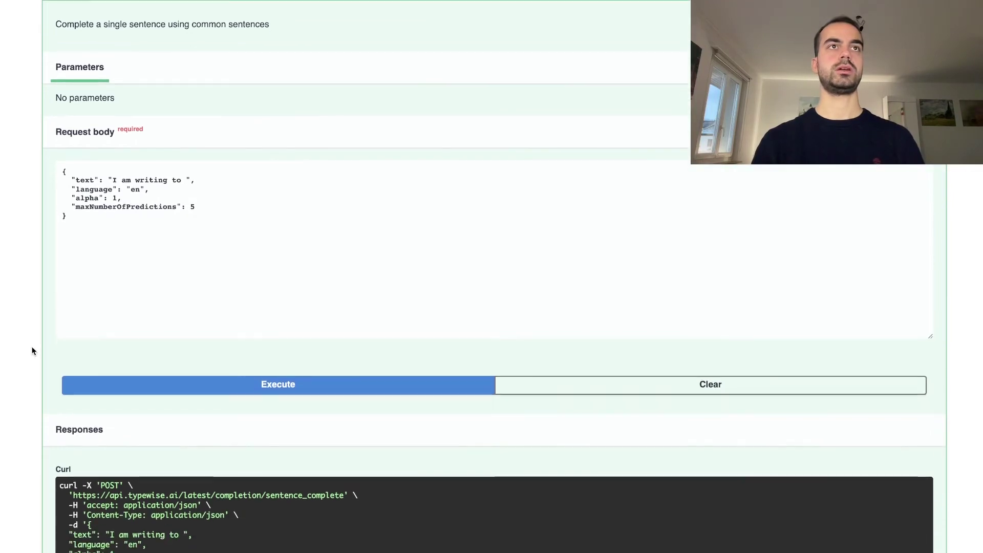
{"action": "scroll", "coordinate": [31, 351], "scroll_direction": "down", "scroll_amount": 10}
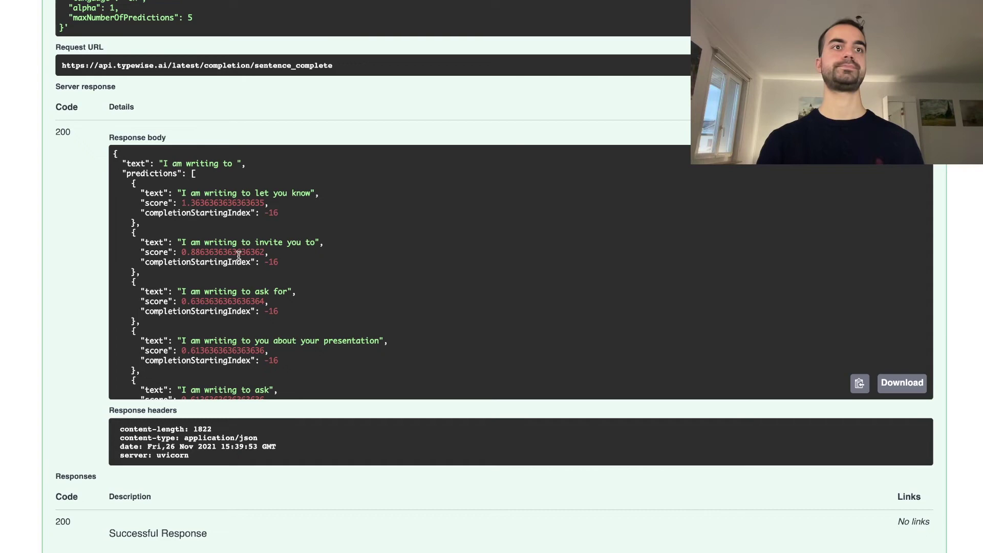
Scroll down and expand the POST /correction/final_word route
{"action": "scroll", "coordinate": [42, 169], "scroll_direction": "down", "scroll_amount": 10}
{"action": "scroll", "coordinate": [42, 169], "scroll_direction": "down", "scroll_amount": 2}
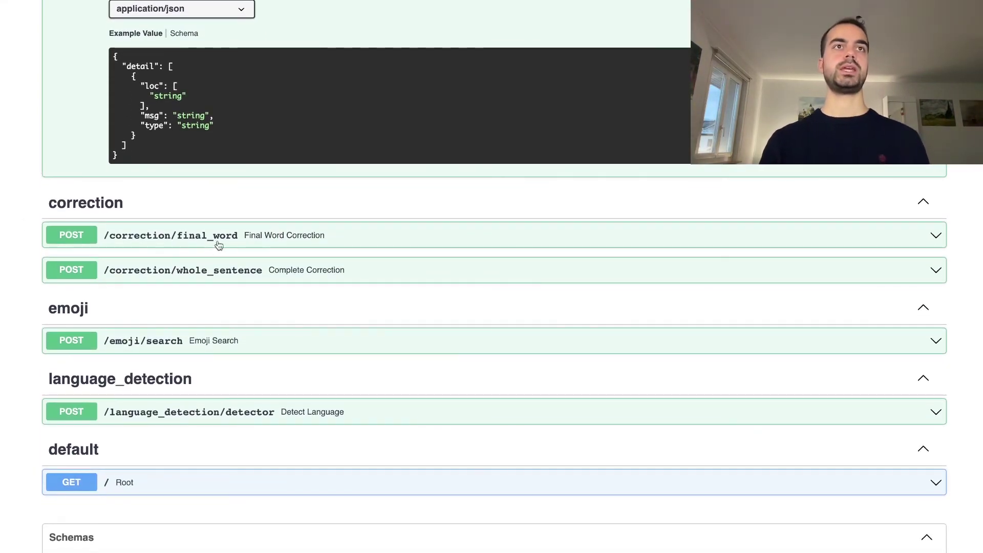
{"action": "left_click", "coordinate": [318, 239]}
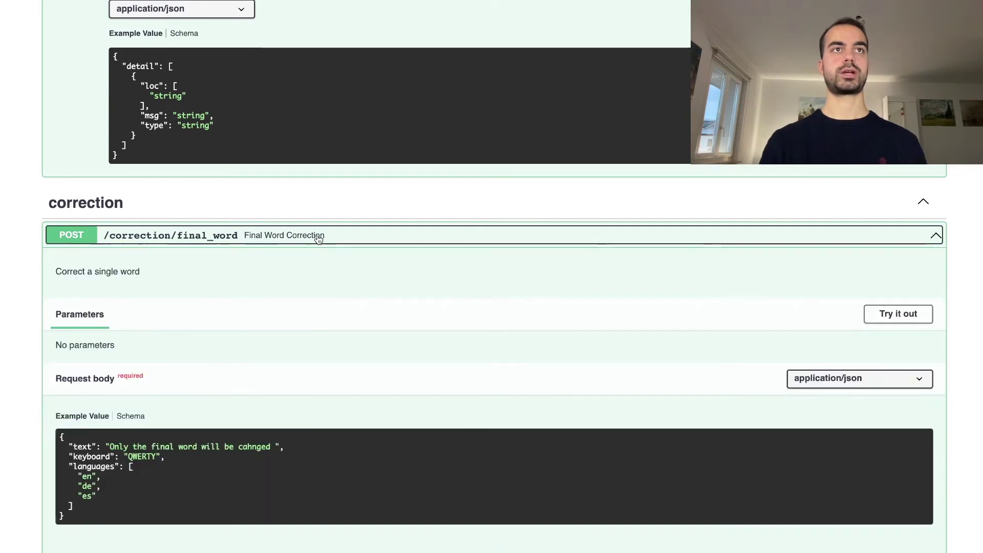
{"action": "scroll", "coordinate": [27, 352], "scroll_direction": "down", "scroll_amount": 1}
{"action": "scroll", "coordinate": [27, 350], "scroll_direction": "down", "scroll_amount": 2}
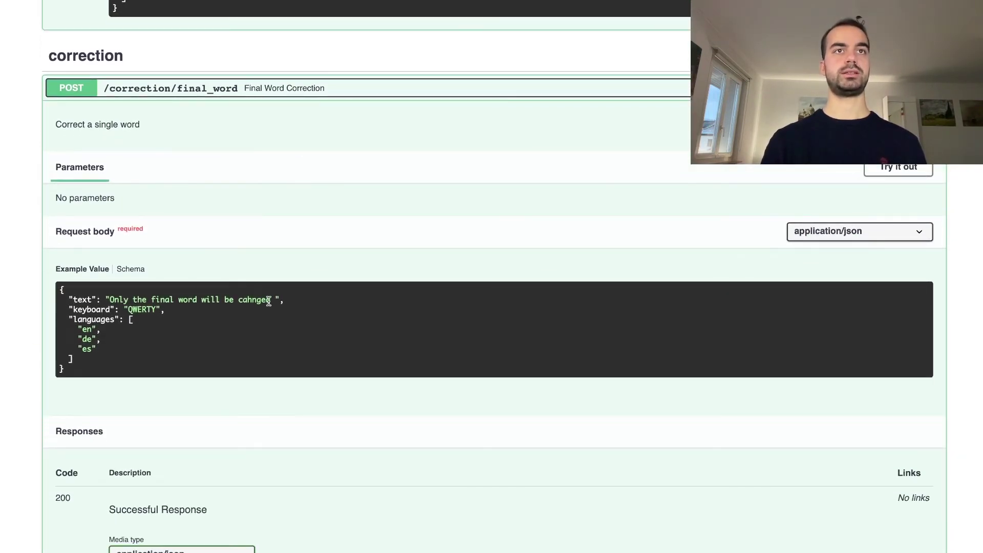
{"action": "scroll", "coordinate": [238, 329], "scroll_direction": "down", "scroll_amount": 1}
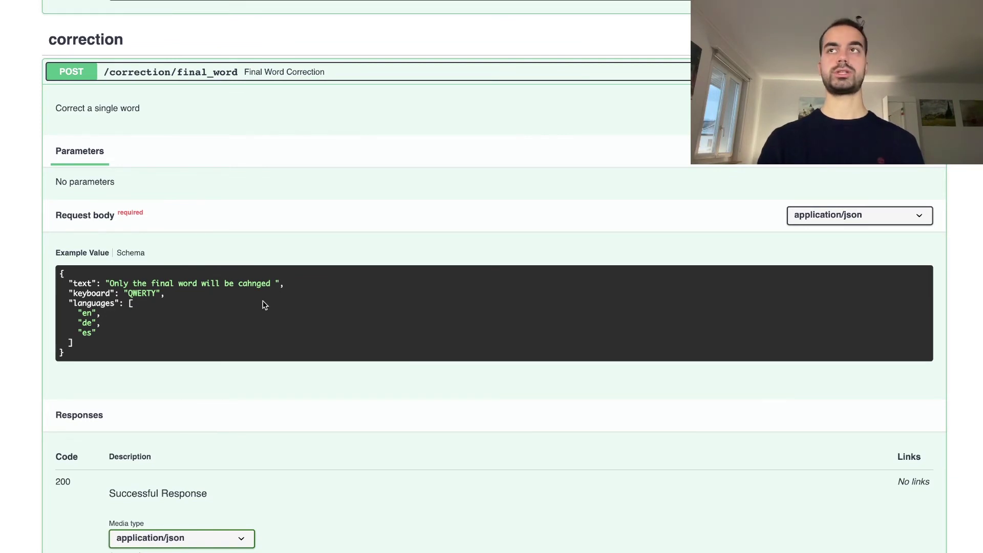
Trim the final_word languages to 'en' only, execute the request, and zoom in on the response
{"action": "left_click", "coordinate": [906, 151]}
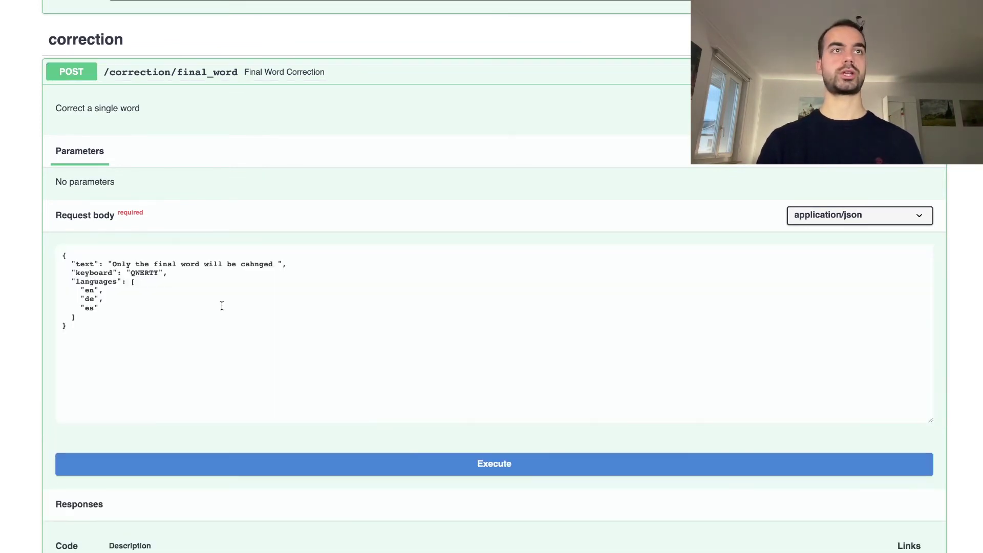
{"action": "left_click_drag", "start_coordinate": [110, 307], "coordinate": [43, 302]}
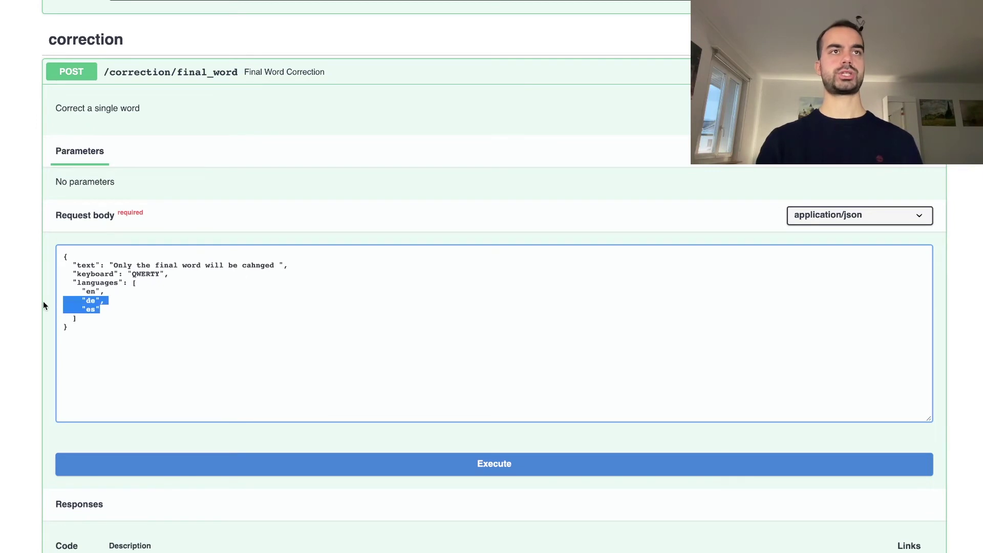
{"action": "key", "text": "BackSpace"}
{"action": "key", "text": "BackSpace"}
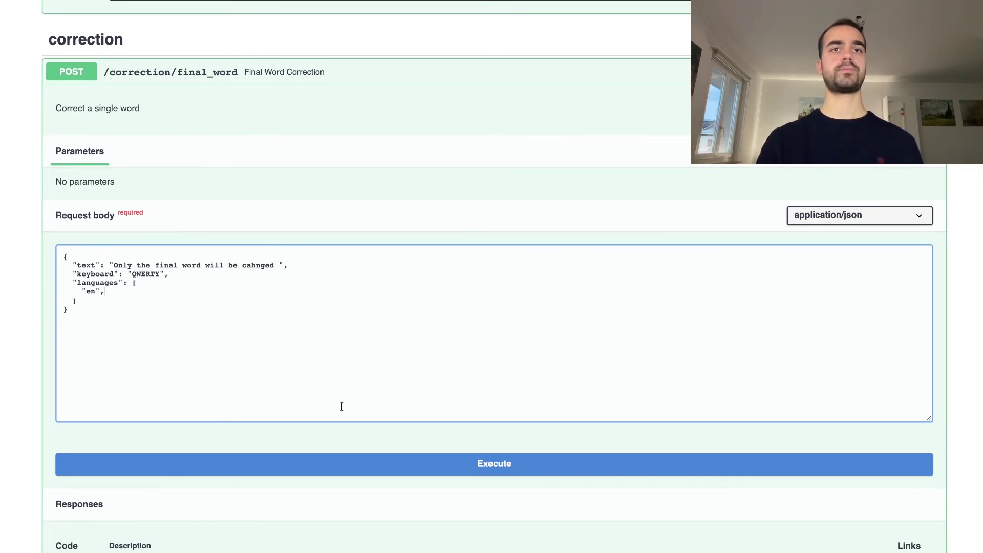
{"action": "left_click", "coordinate": [452, 459]}
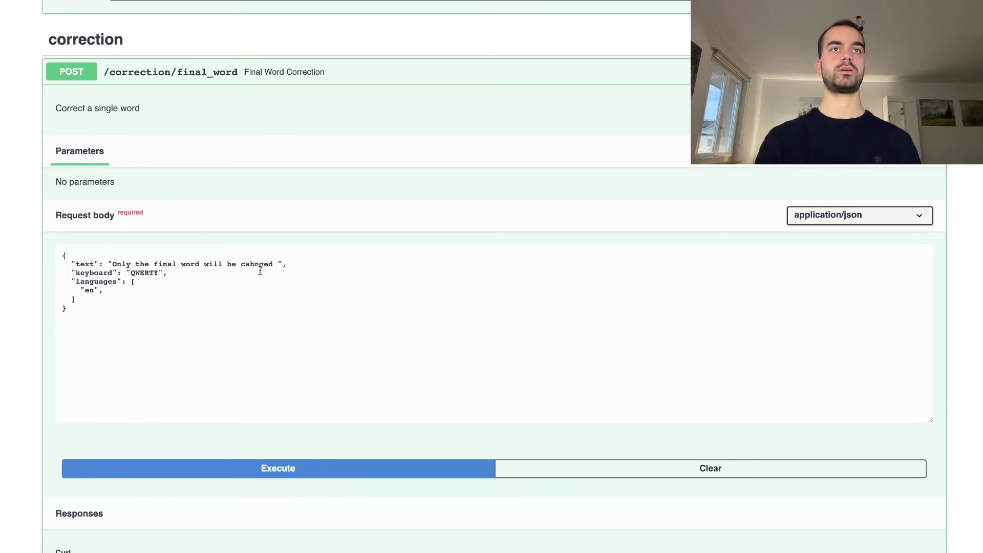
{"action": "scroll", "coordinate": [205, 344], "scroll_direction": "down", "scroll_amount": 15}
{"action": "key", "text": "super+plus"}
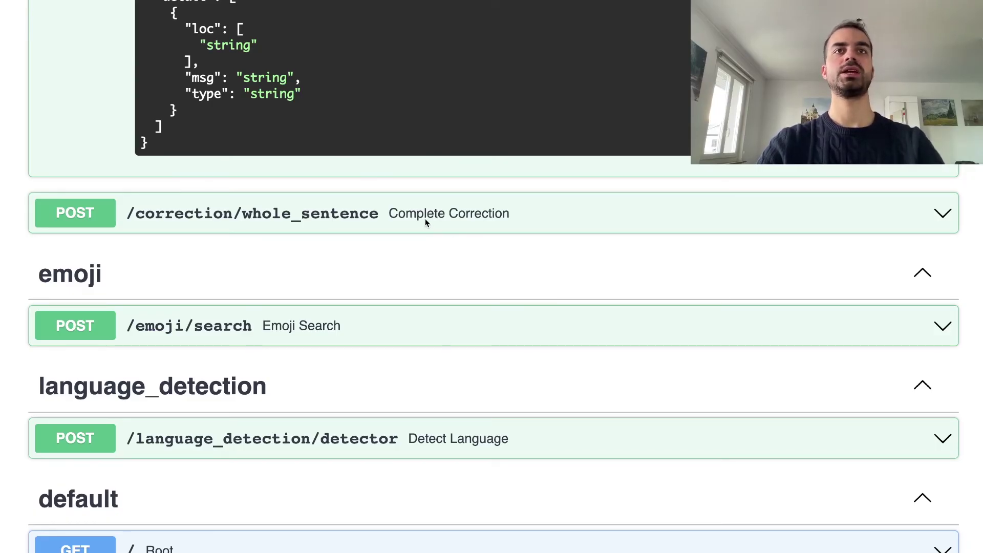
Execute POST /correction/whole_sentence, getting 'This sentence has errors in ' back from 'Tihs snetence has erors in '
{"action": "left_click", "coordinate": [352, 219]}
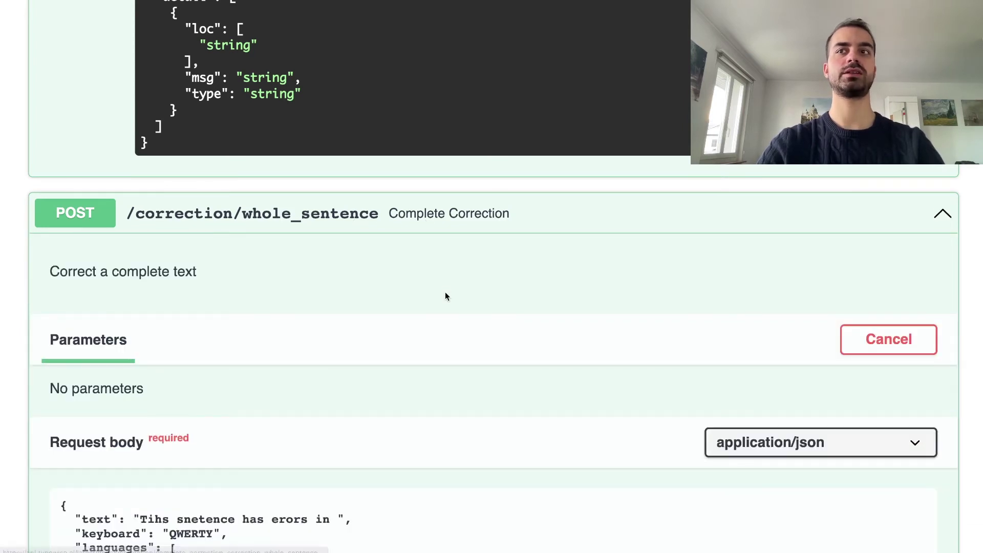
{"action": "scroll", "coordinate": [444, 295], "scroll_direction": "down", "scroll_amount": 5}
{"action": "scroll", "coordinate": [445, 296], "scroll_direction": "down", "scroll_amount": 4}
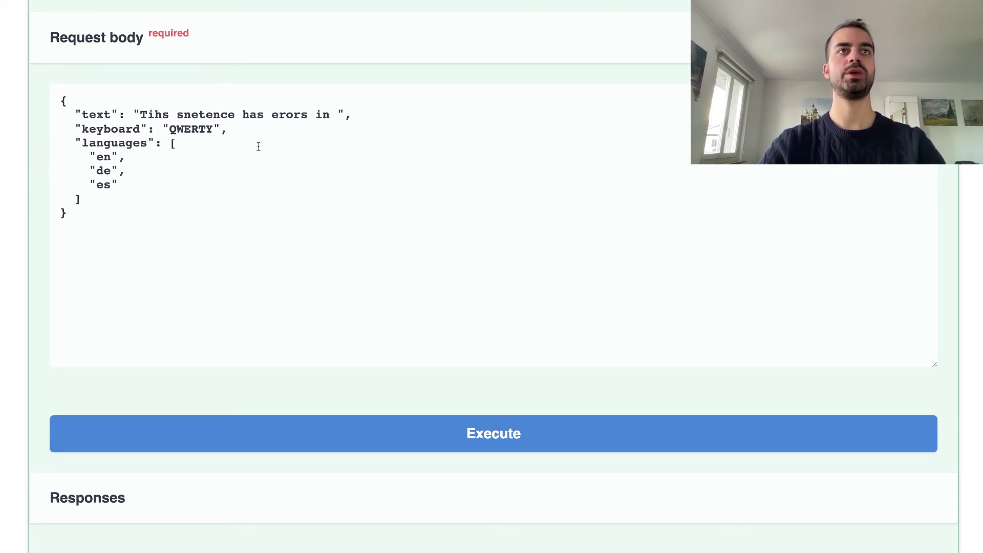
{"action": "scroll", "coordinate": [260, 238], "scroll_direction": "down", "scroll_amount": 1}
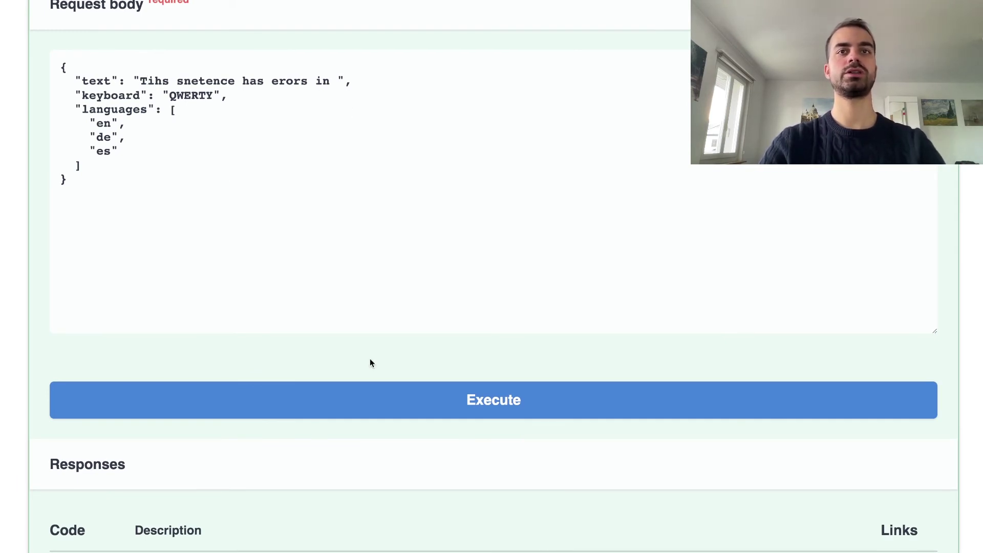
{"action": "left_click", "coordinate": [412, 396]}
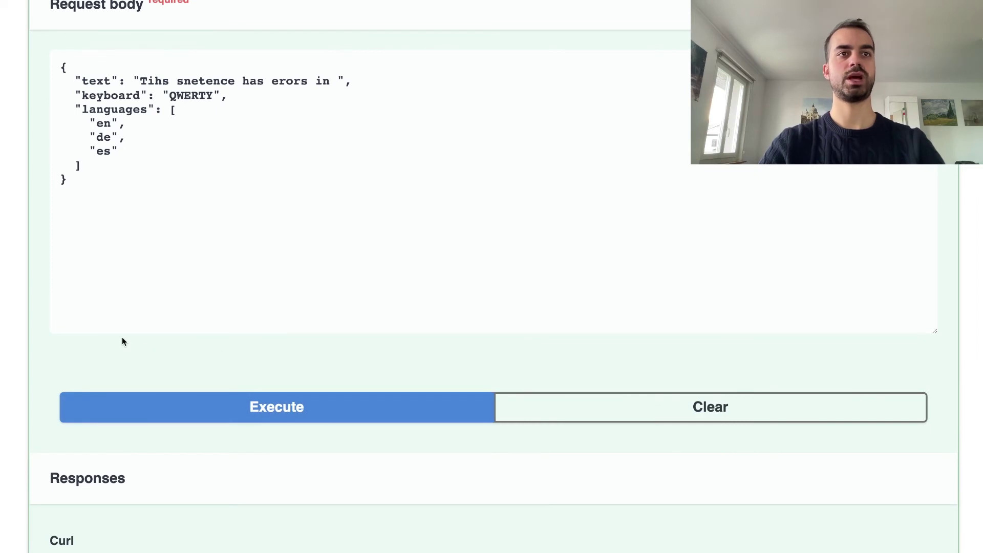
{"action": "scroll", "coordinate": [122, 340], "scroll_direction": "down", "scroll_amount": 10}
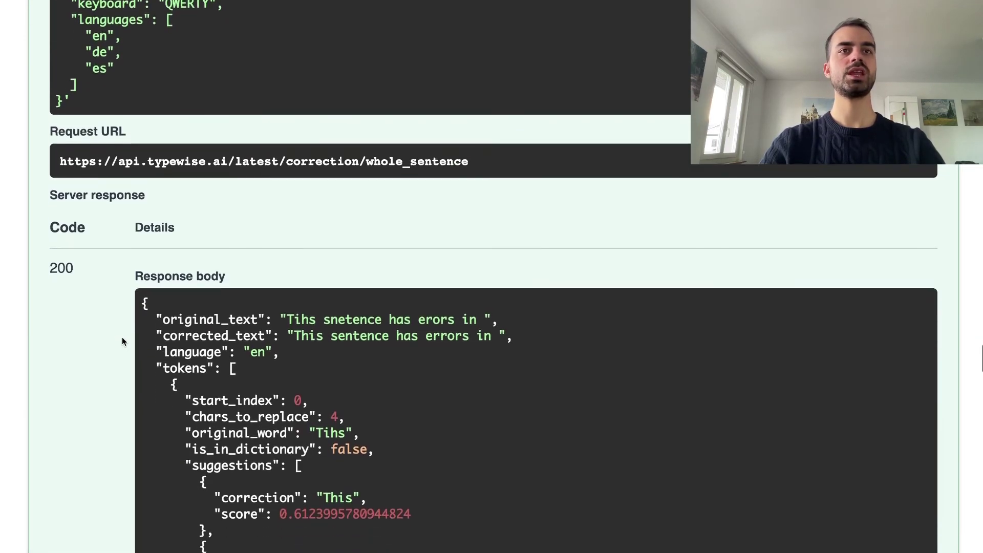
{"action": "scroll", "coordinate": [123, 342], "scroll_direction": "down", "scroll_amount": 8}
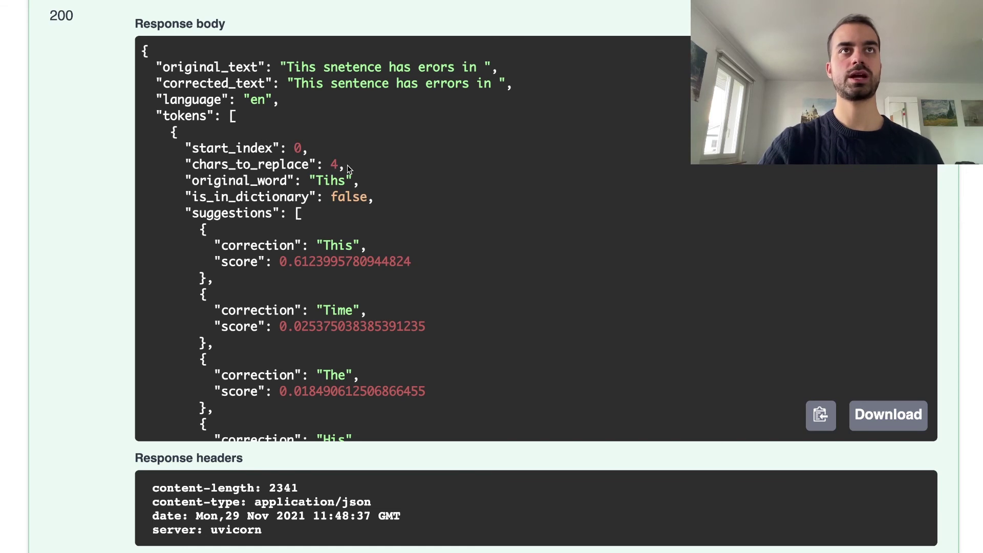
{"action": "scroll", "coordinate": [415, 252], "scroll_direction": "down", "scroll_amount": 3}
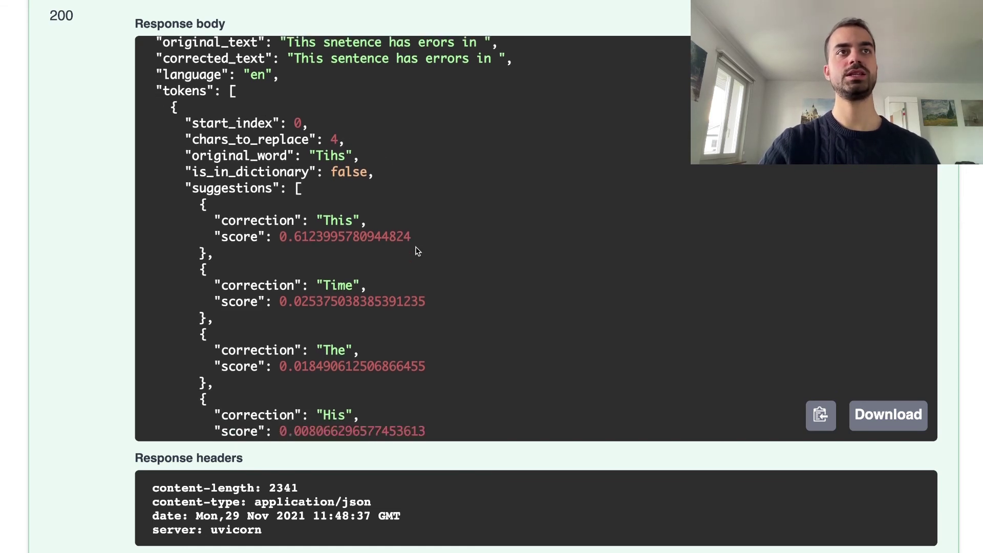
{"action": "scroll", "coordinate": [416, 251], "scroll_direction": "down", "scroll_amount": 1}
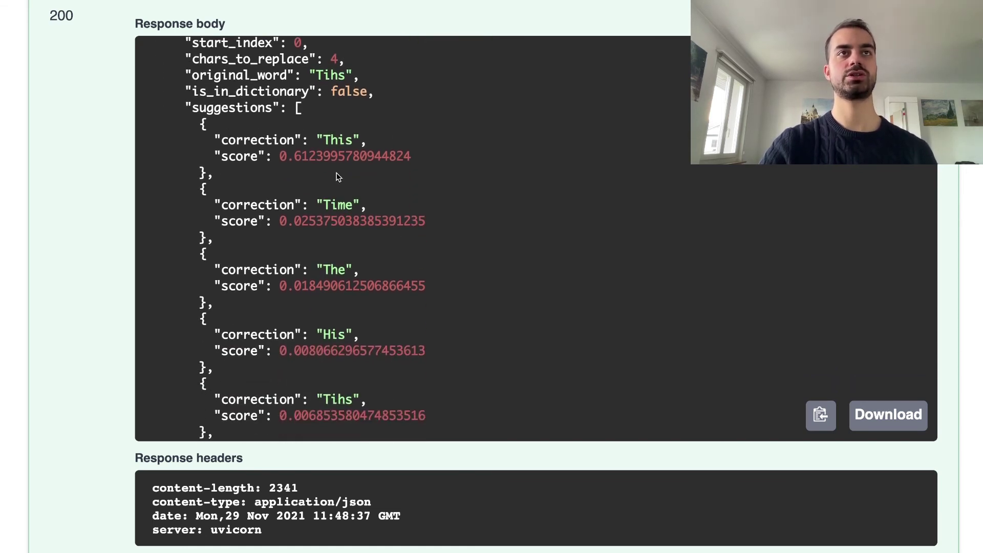
{"action": "scroll", "coordinate": [305, 169], "scroll_direction": "down", "scroll_amount": 9}
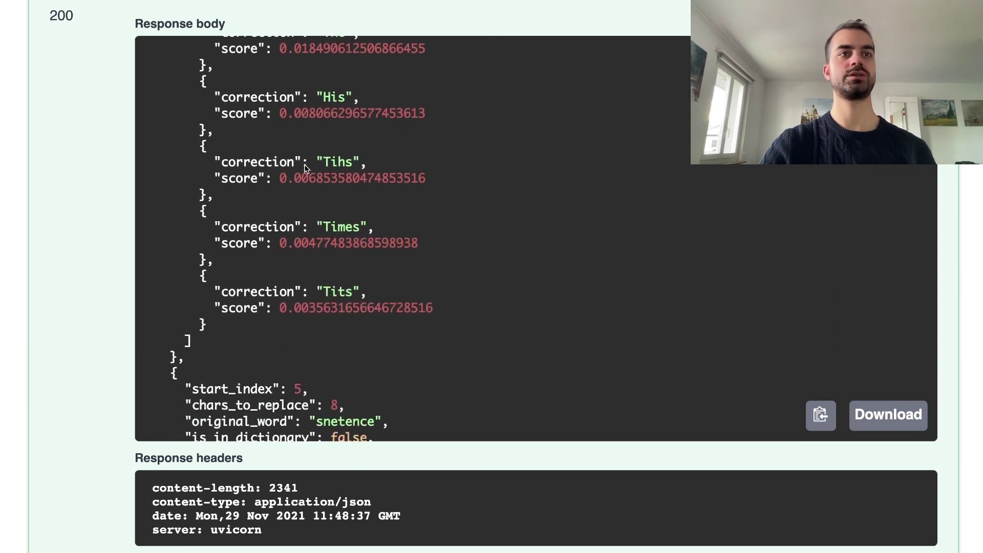
{"action": "scroll", "coordinate": [306, 169], "scroll_direction": "down", "scroll_amount": 11}
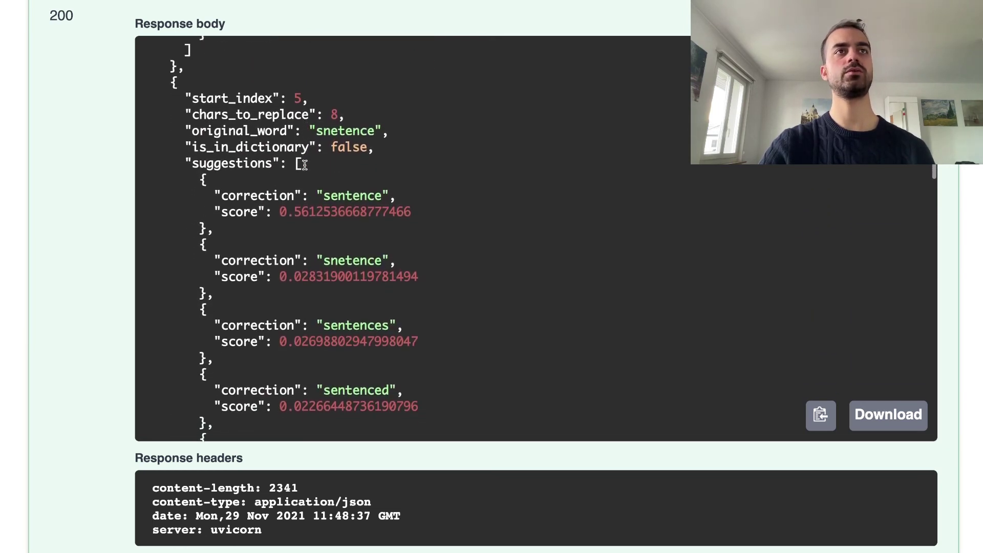
{"action": "scroll", "coordinate": [305, 165], "scroll_direction": "down", "scroll_amount": 2}
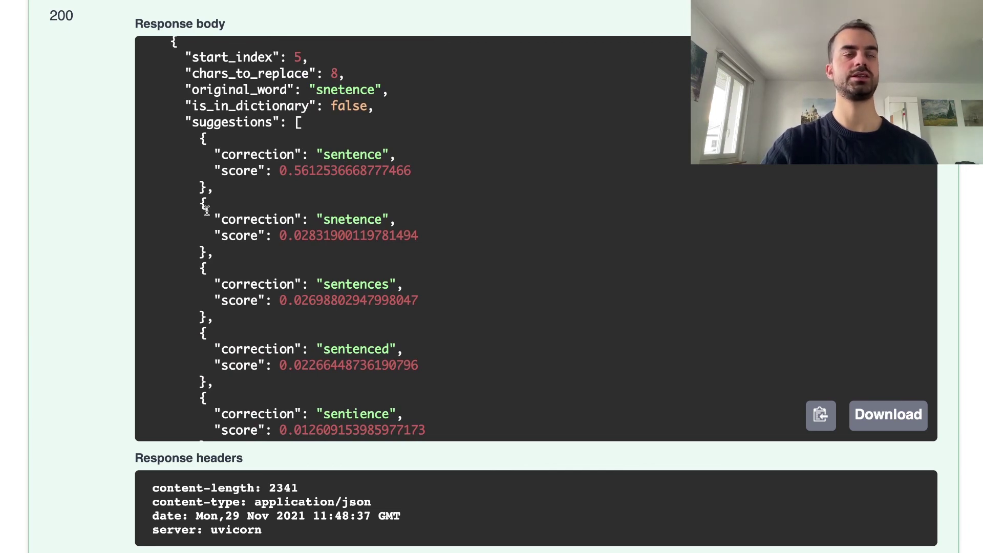
{"action": "scroll", "coordinate": [93, 266], "scroll_direction": "down", "scroll_amount": 7}
{"action": "scroll", "coordinate": [92, 269], "scroll_direction": "down", "scroll_amount": 20}
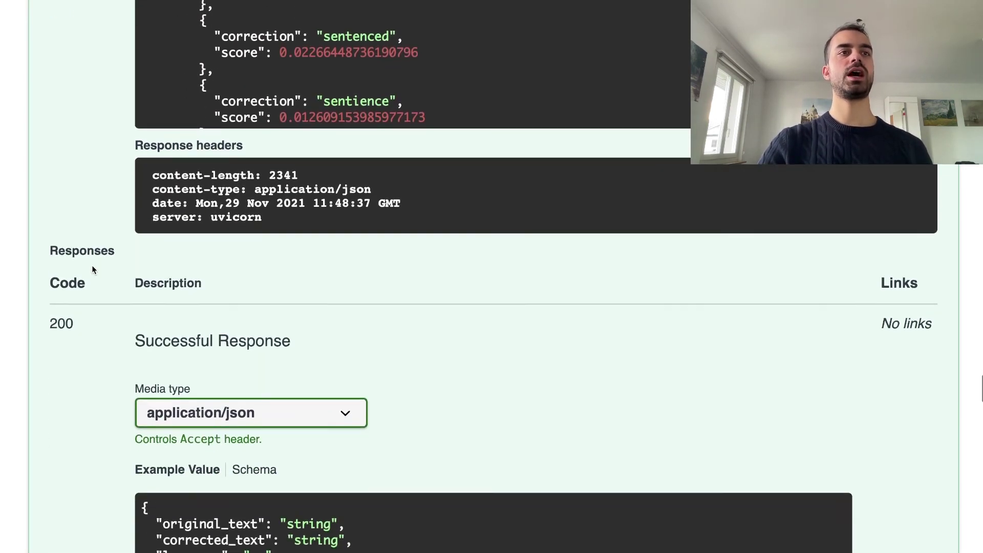
{"action": "scroll", "coordinate": [92, 270], "scroll_direction": "down", "scroll_amount": 5}
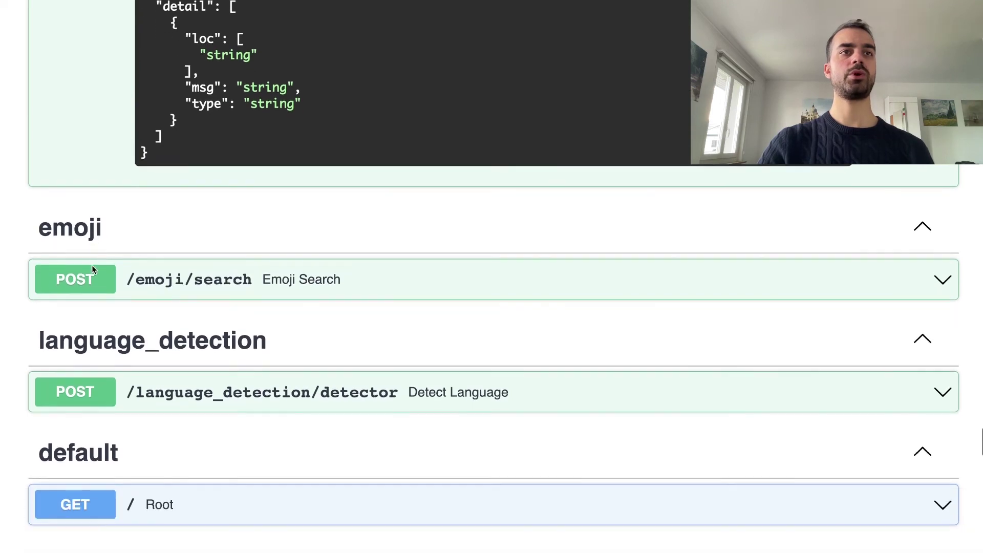